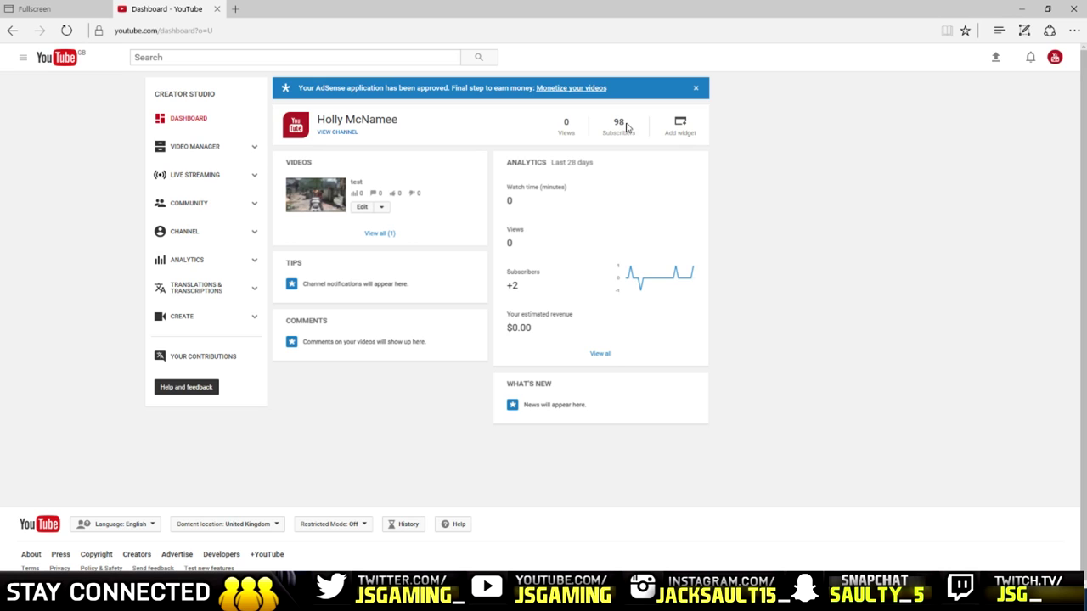
Step: Go to the subscribed gaming channel's videos and open the 16 YEAR OLDS SETUP 2017 video
left_click(367, 124)
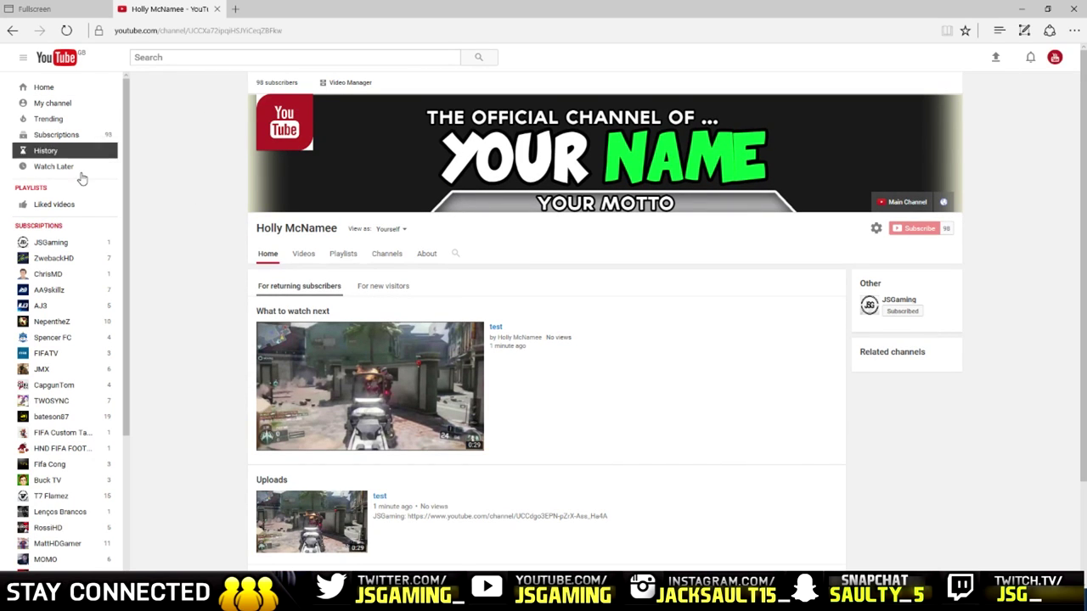
left_click(51, 243)
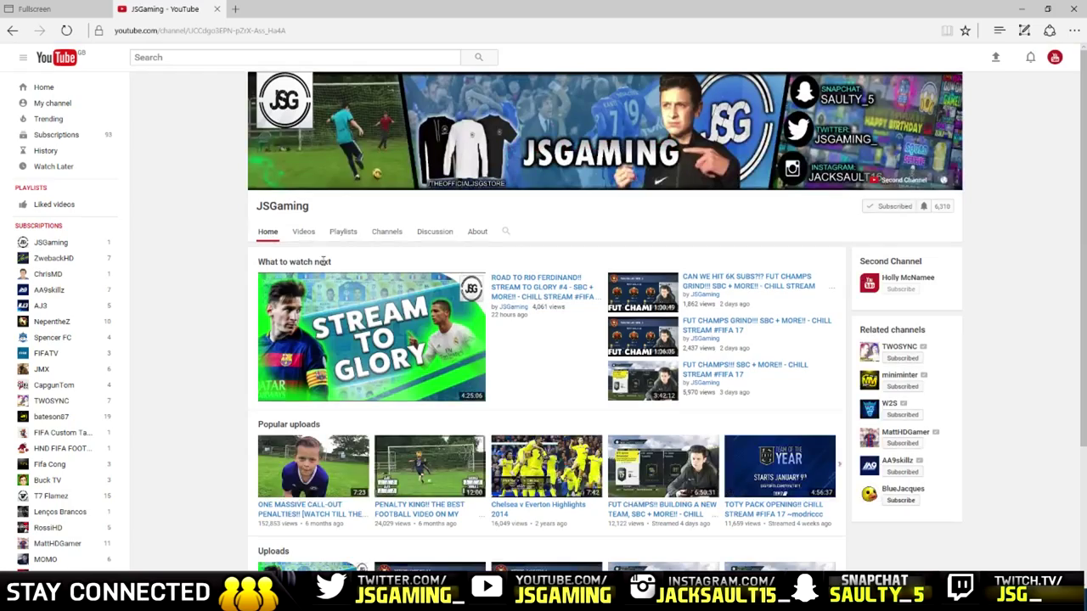
left_click(303, 232)
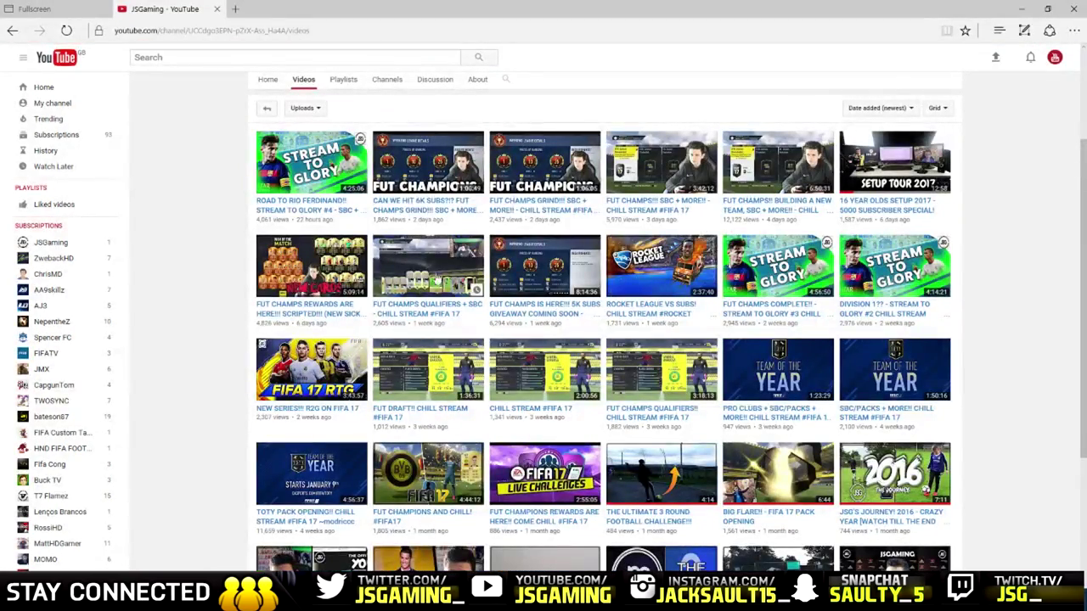
left_click(864, 180)
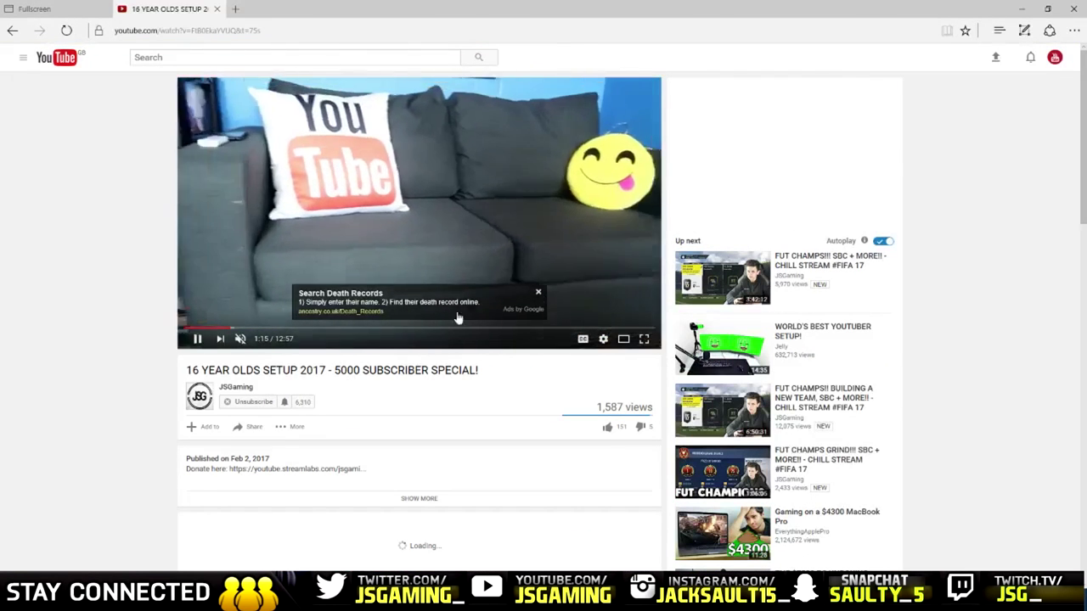
Step: Pause the video, like it, and expand its full description
left_click(485, 272)
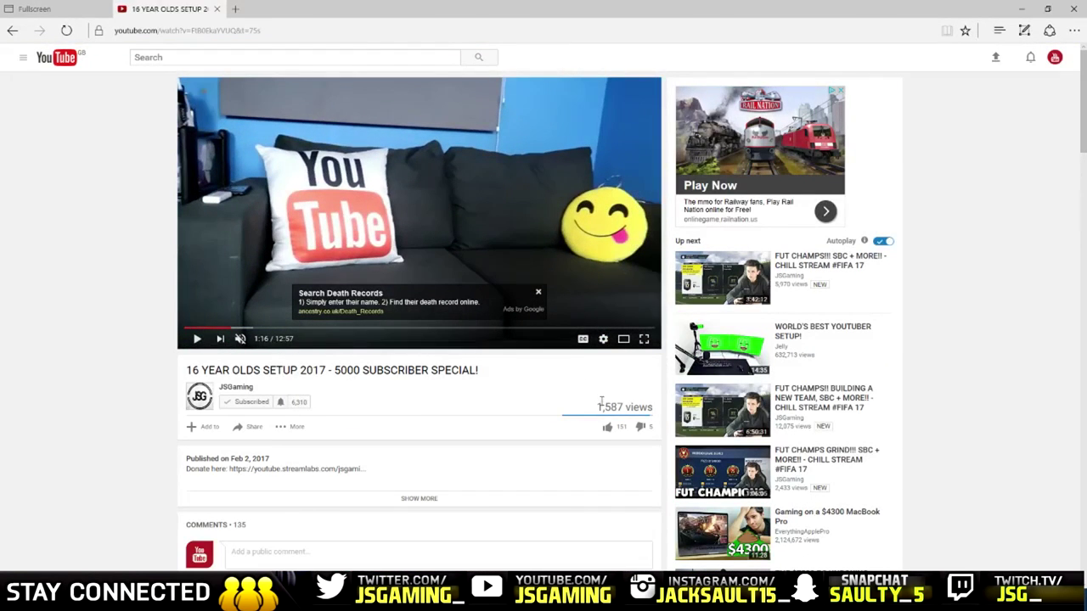
left_click(608, 427)
scroll(467, 368, "down", 3)
left_click(374, 363)
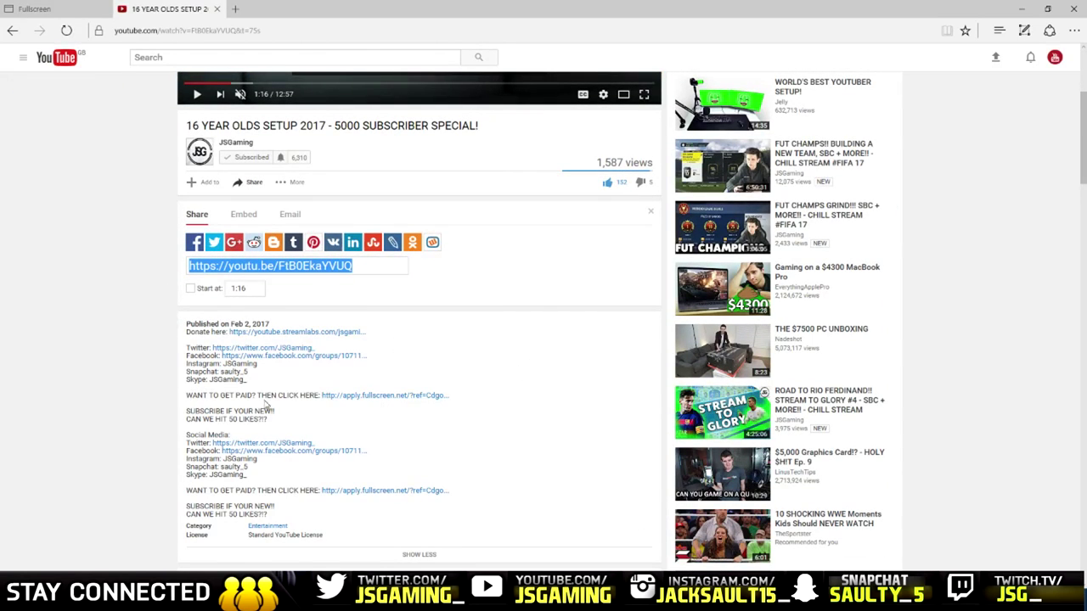
Step: Follow the apply.fullscreen.net link from the video description
left_click(337, 399)
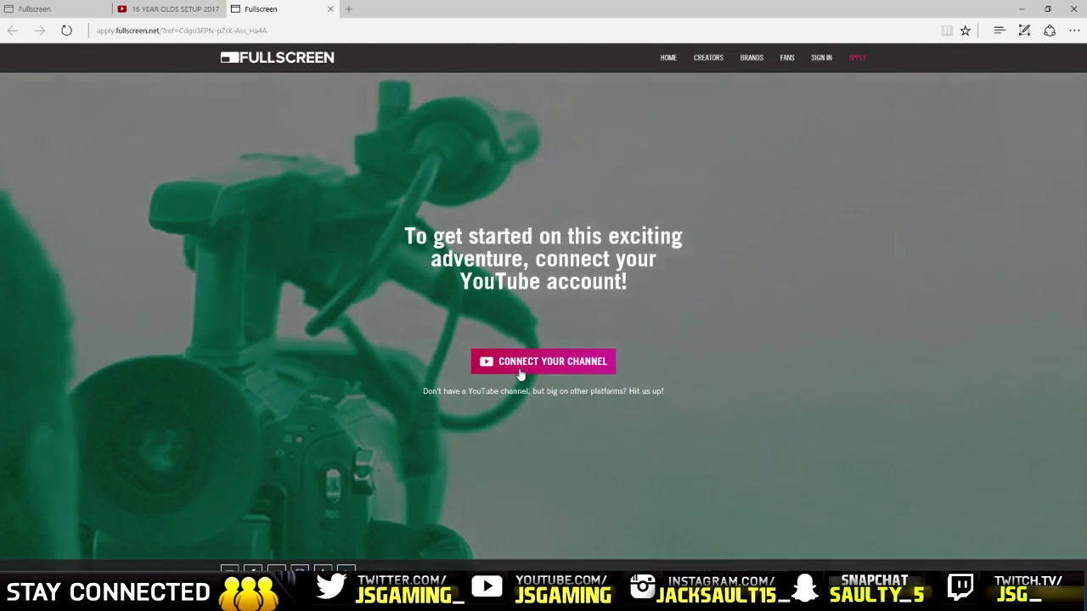
Step: Connect the YouTube channel and allow Fullscreen, Inc. offline access in Google Accounts
left_click(518, 373)
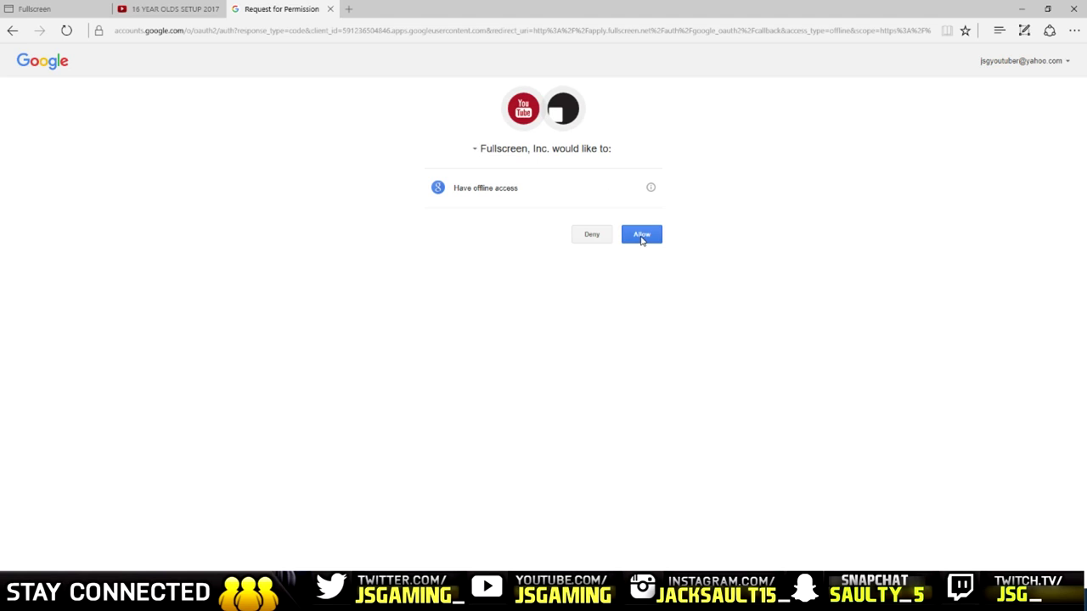
left_click(641, 236)
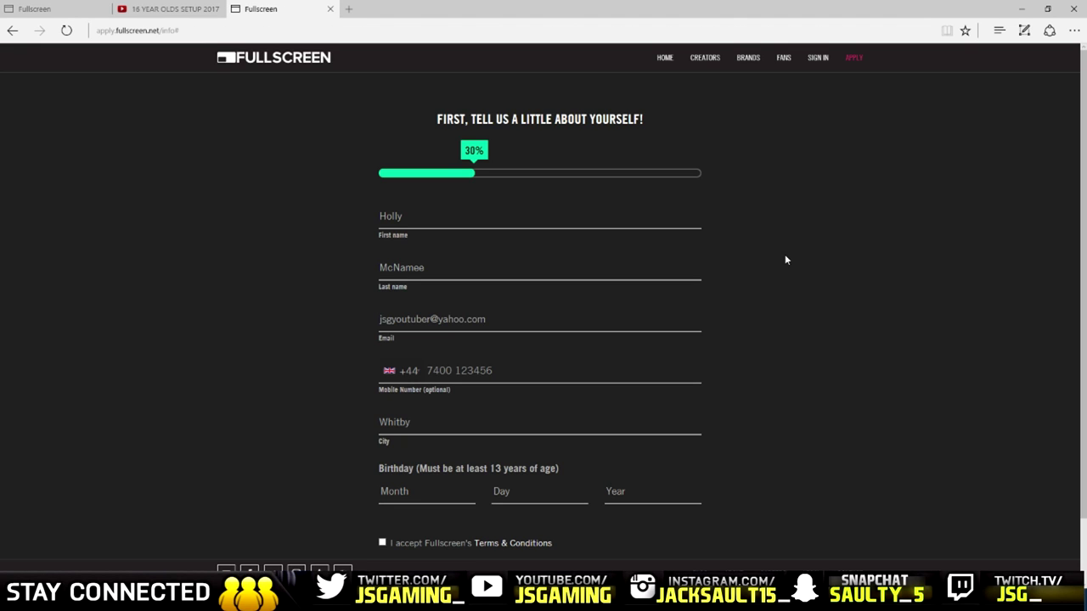
Step: Correct the first name in the personal-details form and check the city entry
scroll(461, 231, "down", 1)
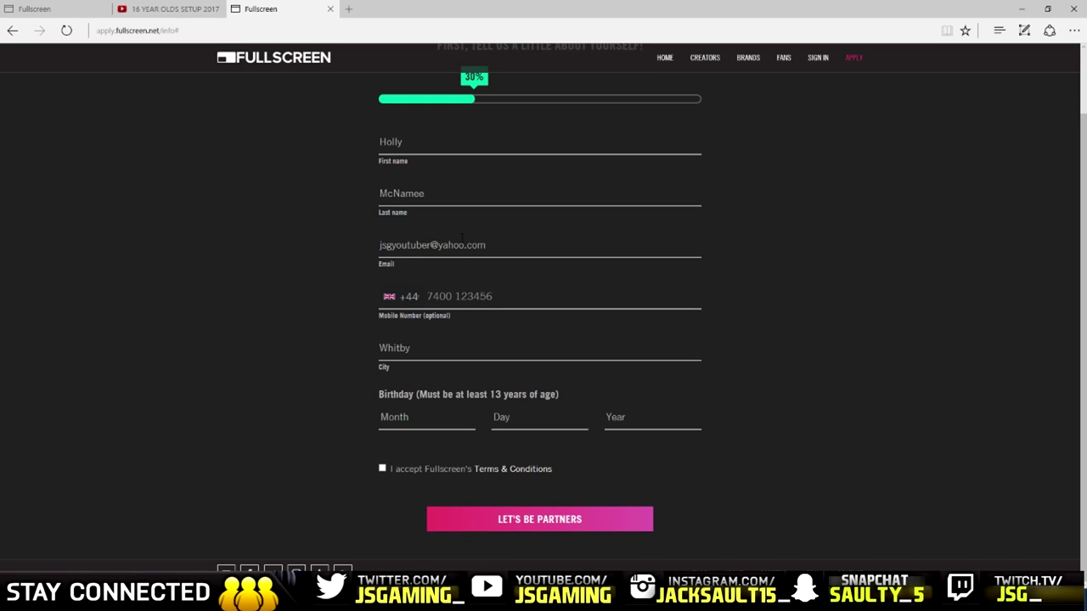
double_click(431, 147)
key("BackSpace")
type("J")
key("BackSpace")
key("BackSpace")
type("Hol")
left_click(478, 348)
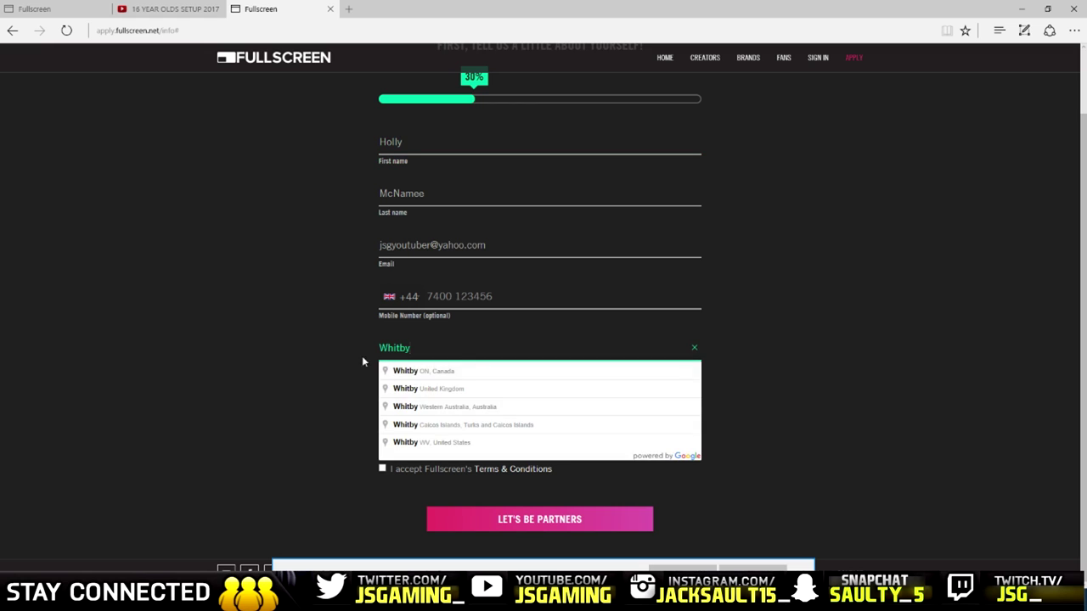
Step: Set the birthday to November 1, 1987, accept the Terms & Conditions, and submit
left_click(425, 420)
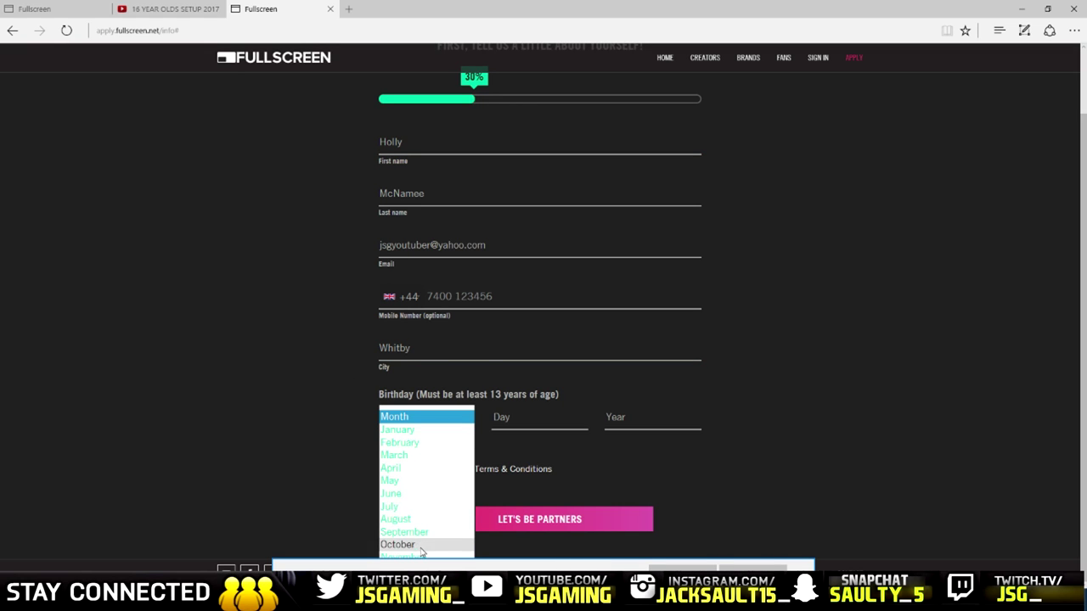
left_click(424, 545)
left_click(536, 424)
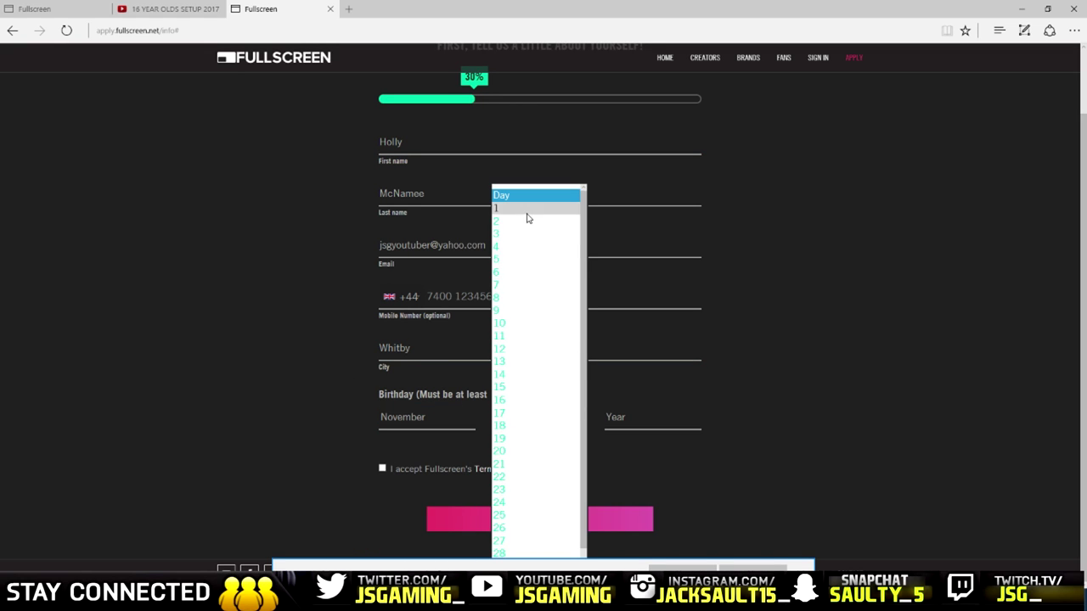
left_click(529, 210)
left_click(616, 418)
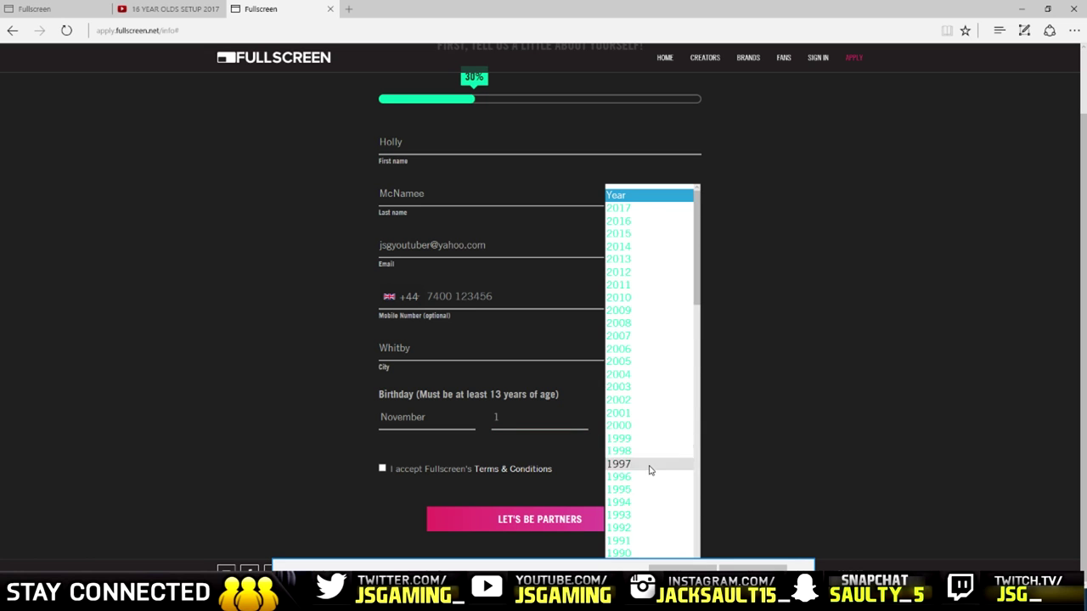
left_click(620, 425)
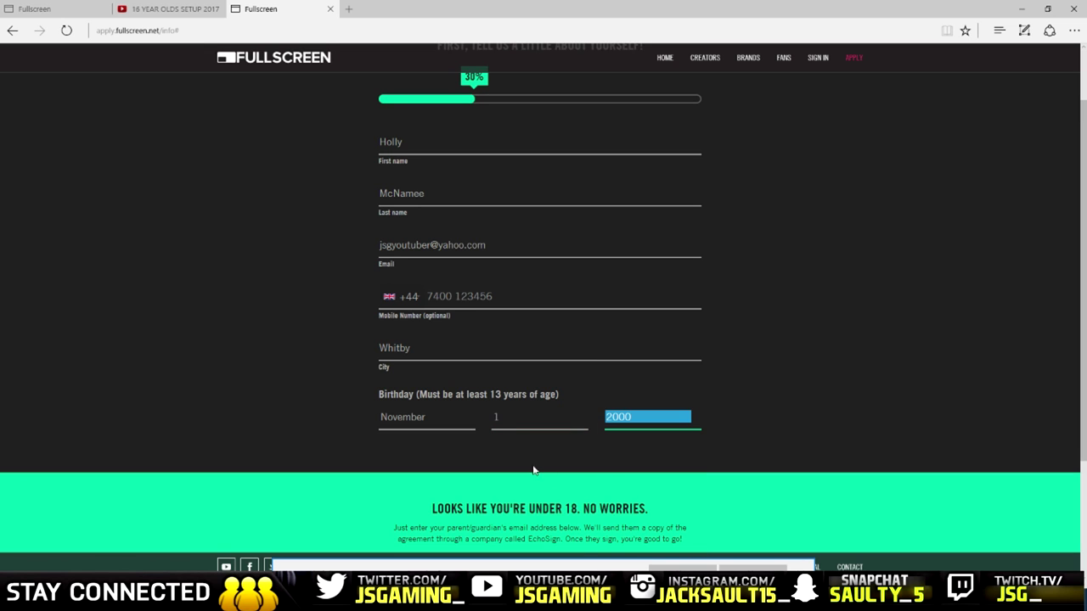
scroll(511, 457, "down", 2)
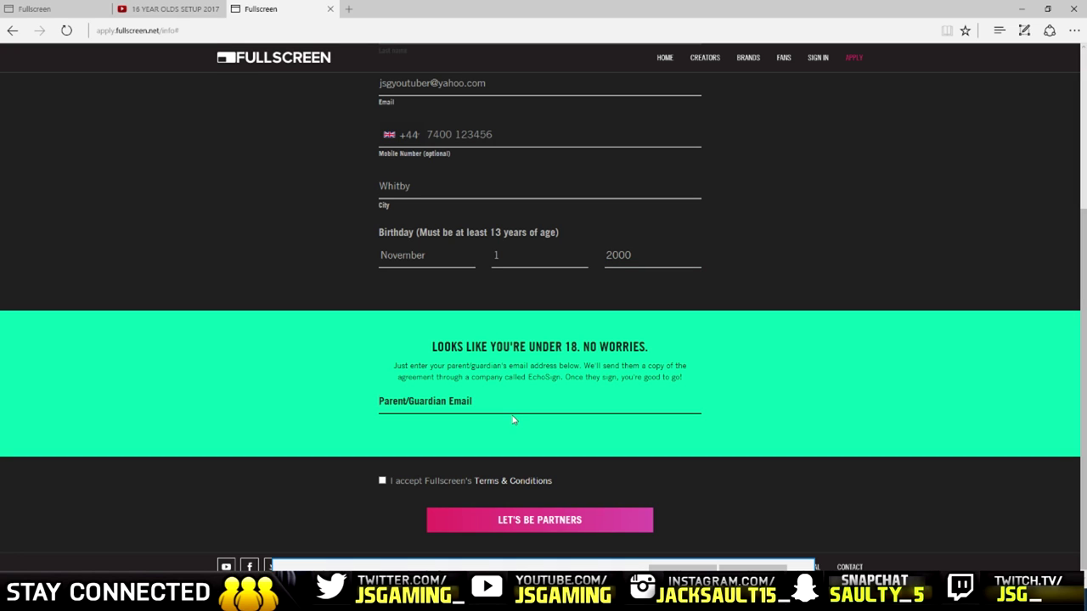
left_click(618, 254)
scroll(632, 312, "down", 3)
left_click(628, 433)
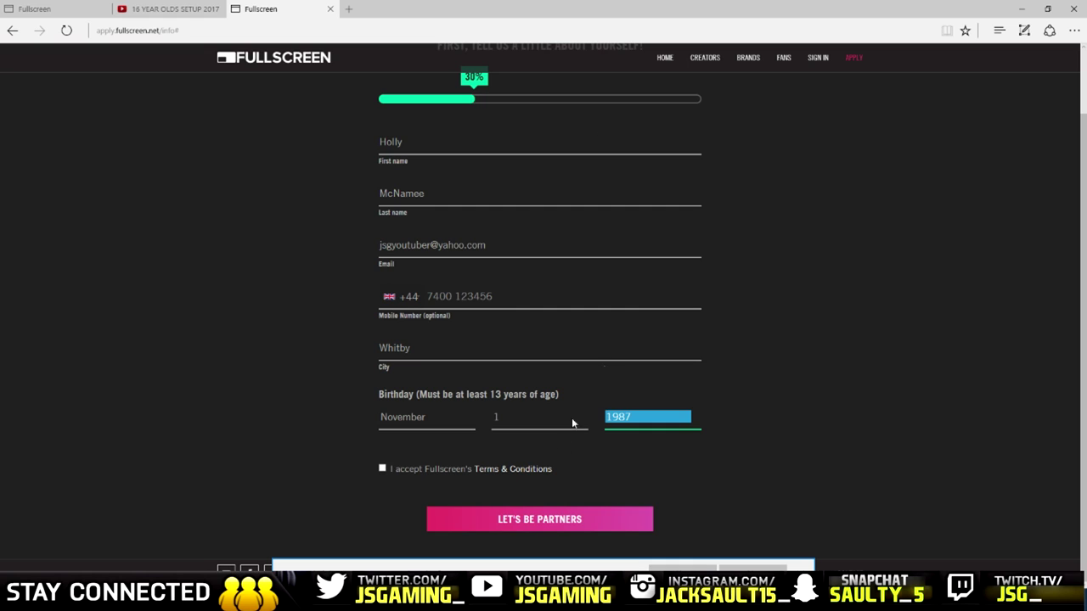
left_click(382, 467)
left_click(495, 519)
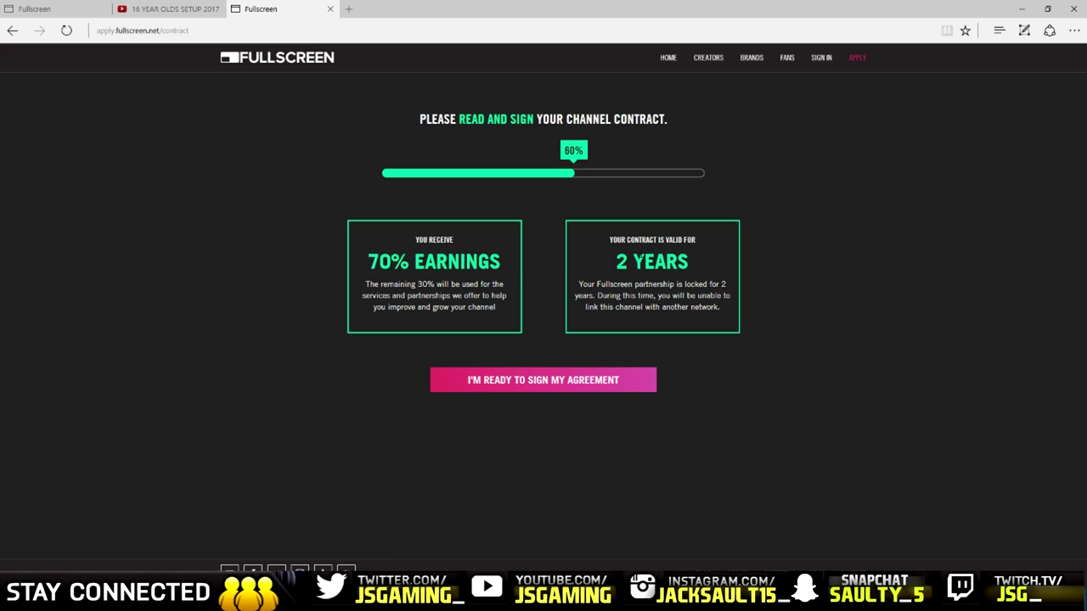
Step: Review the contract terms, highlighting the 2 YEARS box beside the 70% earnings
left_click_drag(619, 263, 773, 279)
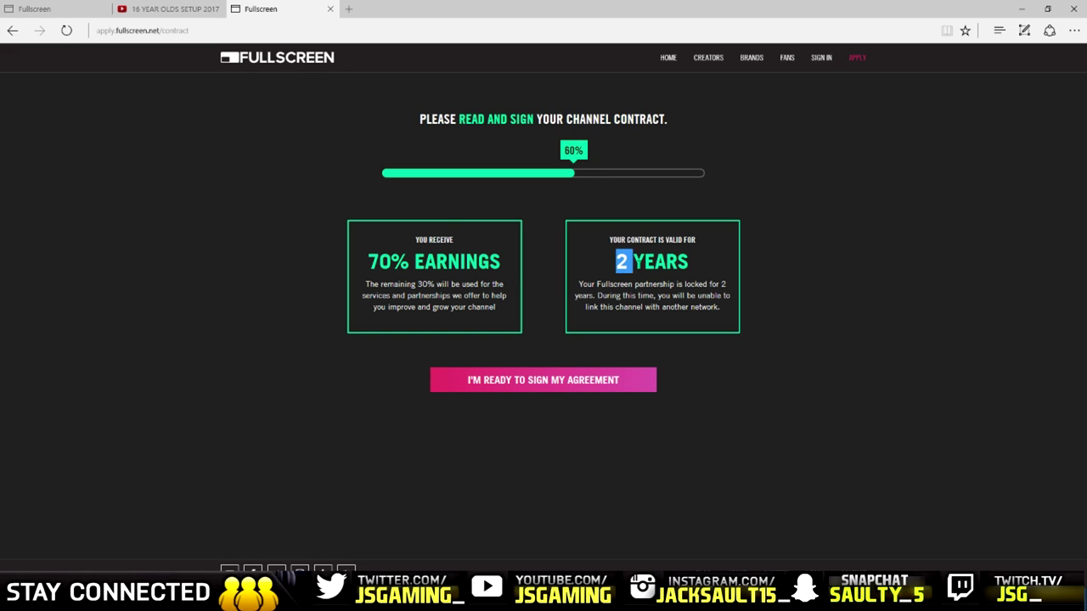
left_click(775, 280)
Step: Open the Channel Agreement for signing and scroll through it to the final page 7/7
left_click(524, 382)
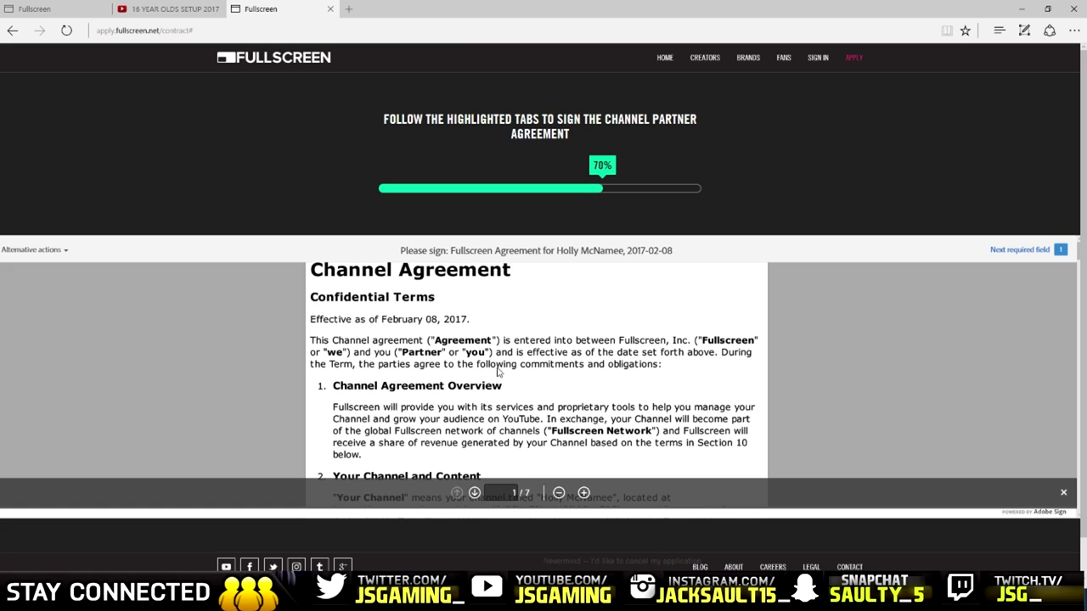
mouse_move(531, 409)
left_mouse_down()
mouse_move(531, 374)
mouse_move(520, 390)
left_mouse_up()
scroll(521, 389, "down", 1)
scroll(522, 389, "down", 3)
scroll(521, 389, "down", 2)
scroll(521, 389, "down", 3)
scroll(521, 389, "down", 3)
scroll(519, 365, "down", 3)
scroll(517, 337, "down", 3)
scroll(516, 338, "down", 3)
scroll(515, 338, "down", 3)
scroll(513, 340, "down", 3)
scroll(513, 338, "down", 3)
scroll(513, 338, "down", 3)
scroll(513, 337, "down", 3)
scroll(512, 337, "down", 2)
scroll(492, 334, "up", 1)
scroll(475, 331, "up", 1)
scroll(472, 338, "down", 1)
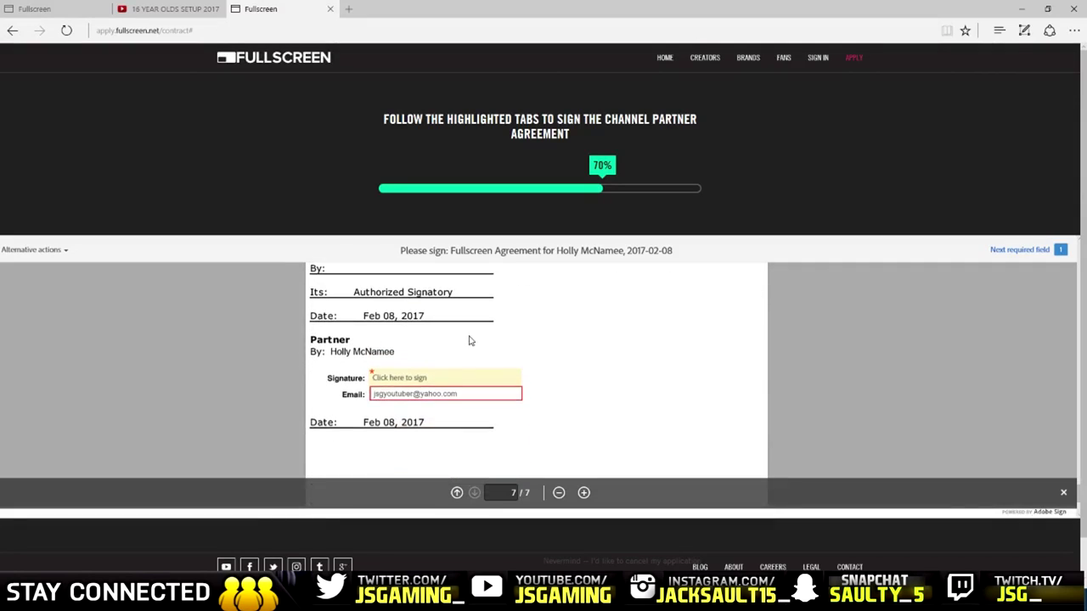
Step: Sign the Channel Agreement with the partner's typed full name and submit it
left_click(416, 377)
type("Holly")
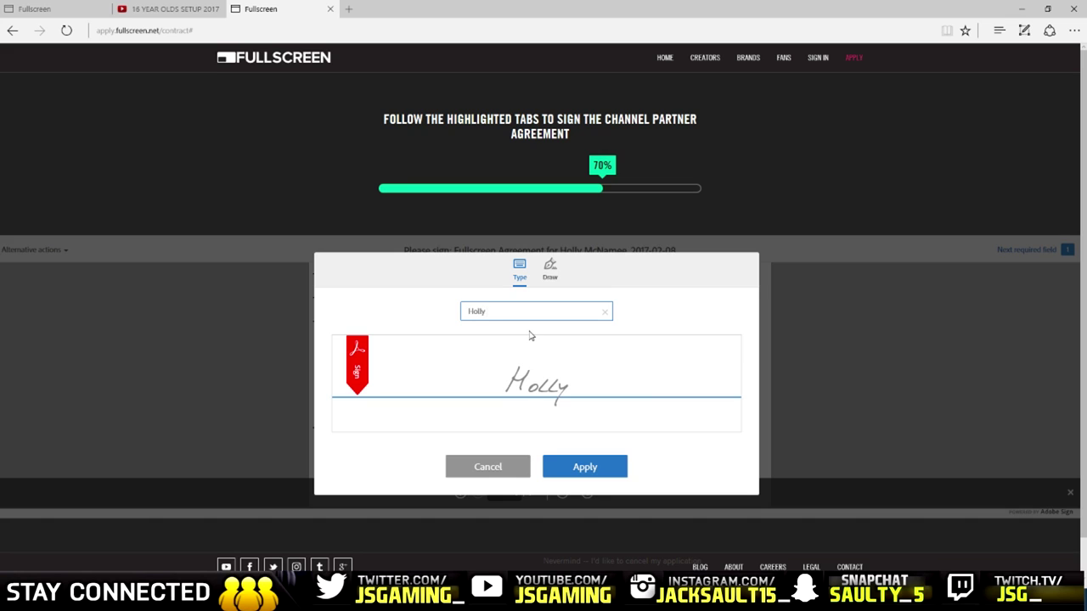
type(" McNamee")
left_click(583, 467)
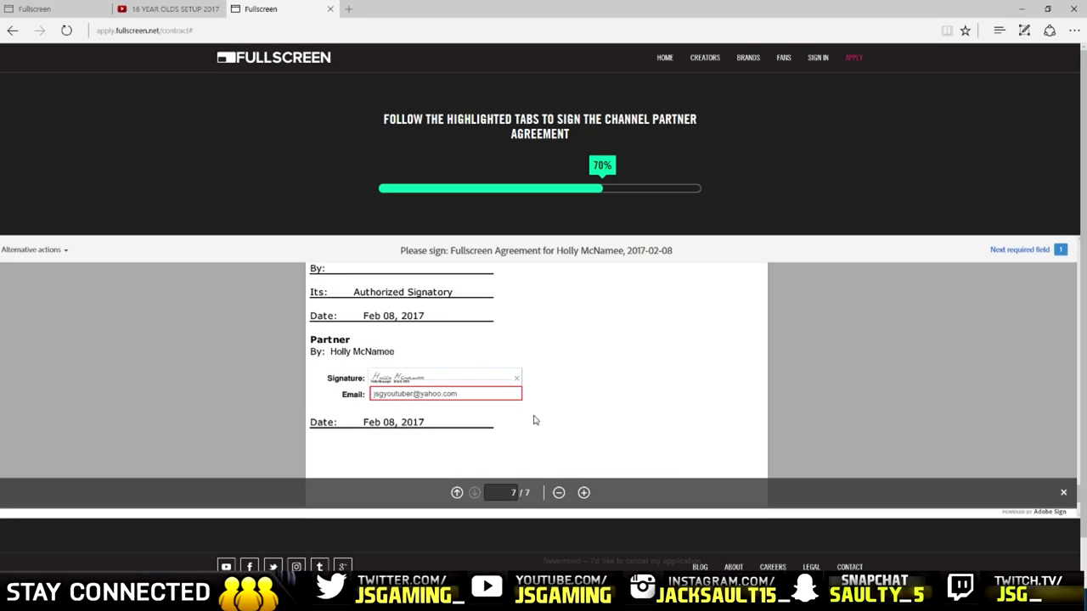
left_click(691, 492)
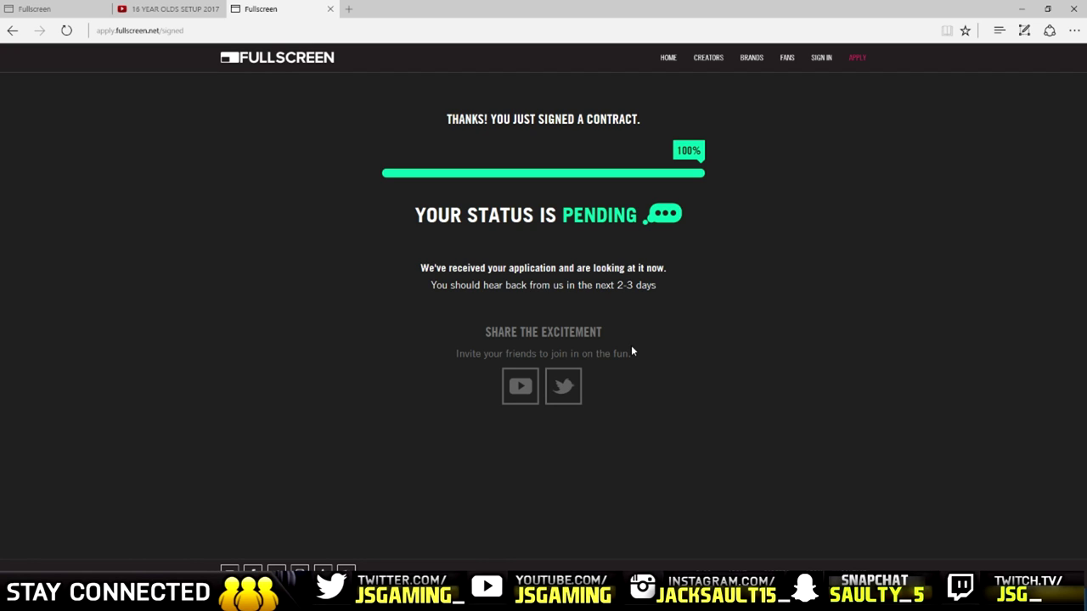
left_click(280, 32)
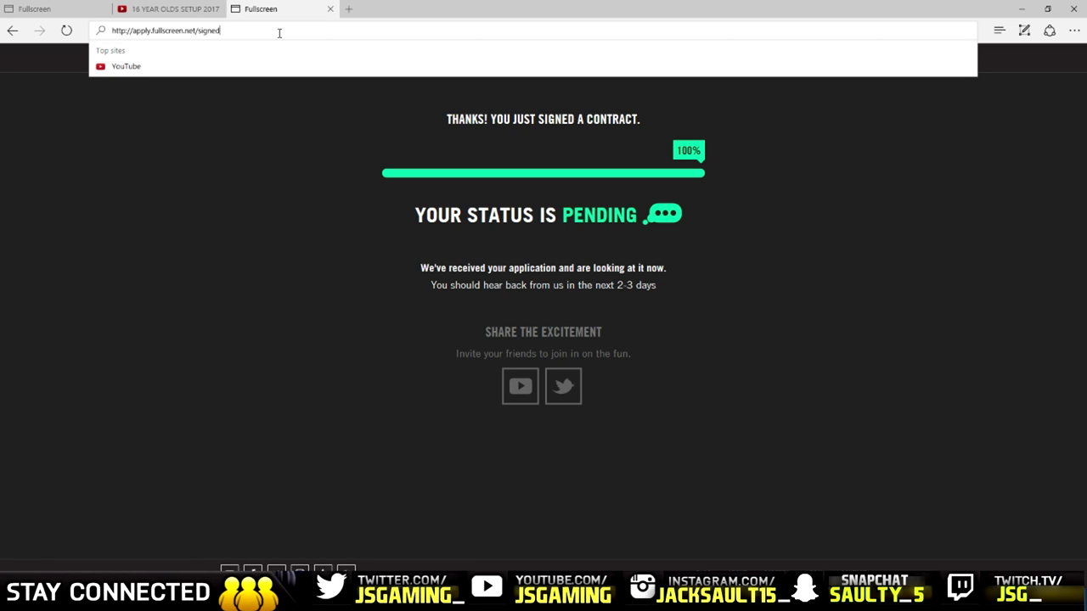
left_click(303, 210)
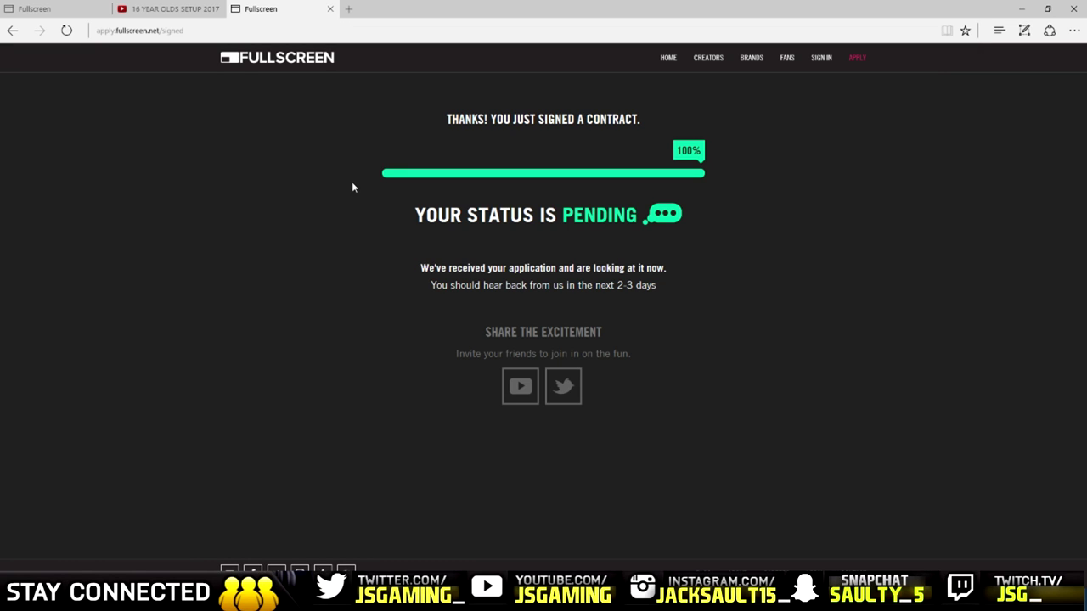